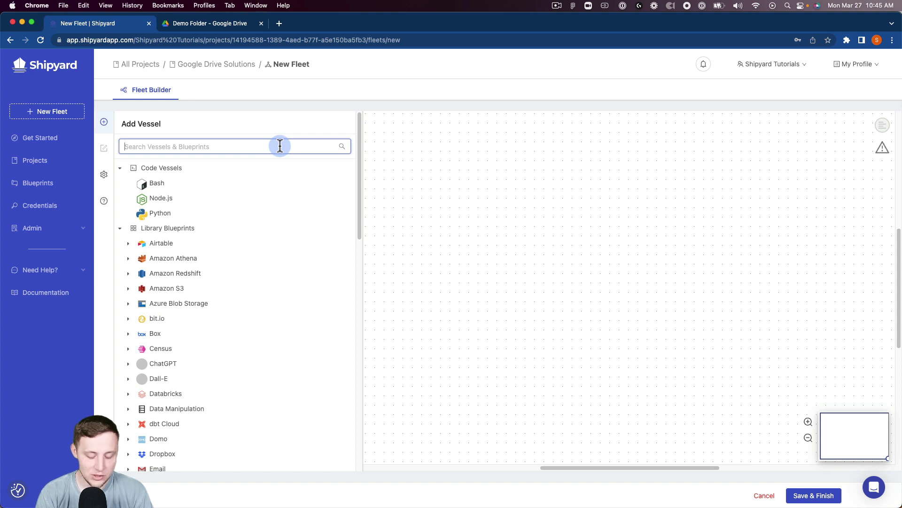
Add an HTTP Download File from URL vessel to the fleet and place it in the upper part of the canvas
{"action": "type", "text": "http"}
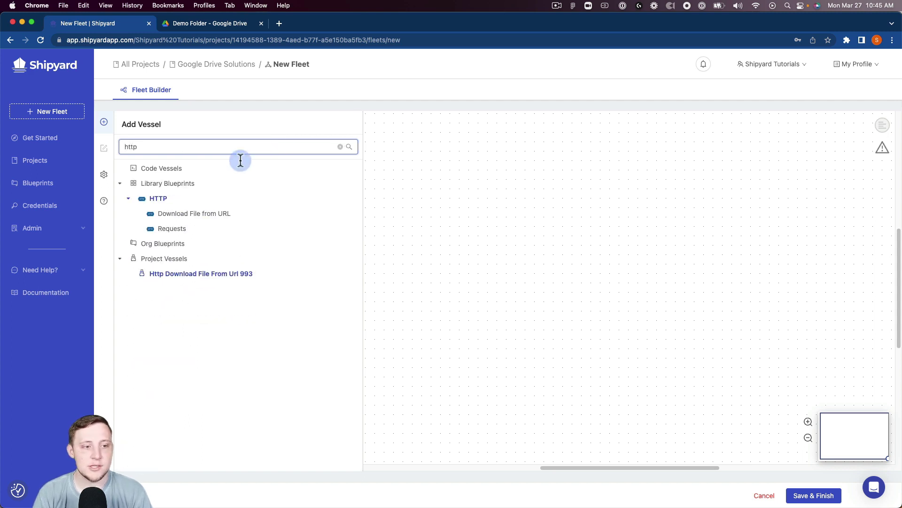
{"action": "left_click", "coordinate": [174, 215]}
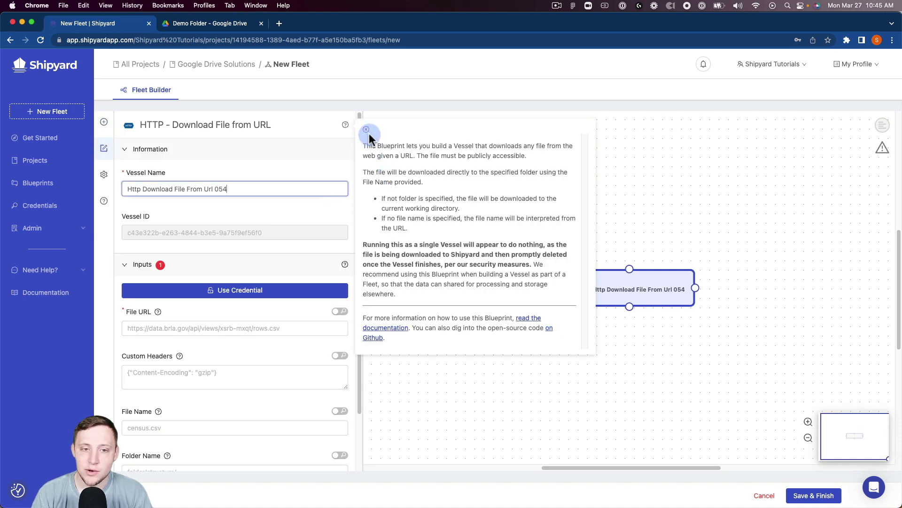
{"action": "left_click", "coordinate": [366, 131]}
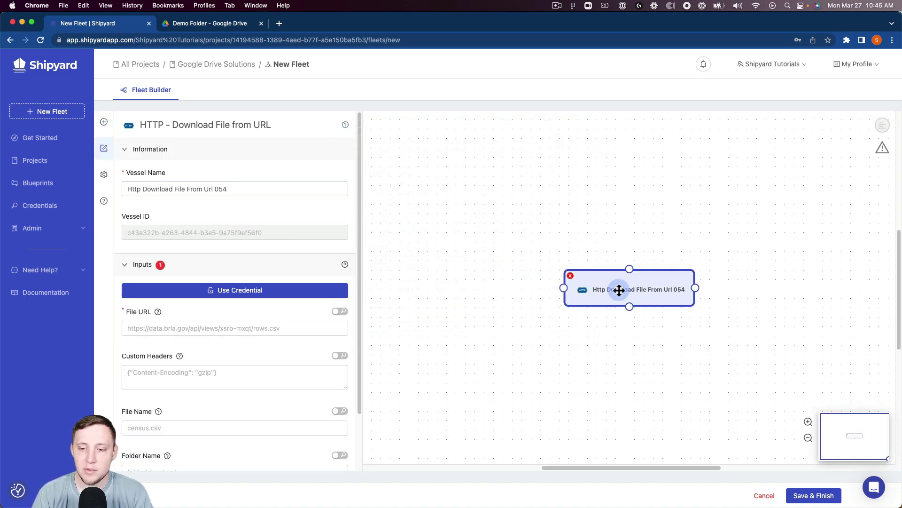
{"action": "left_click_drag", "start_coordinate": [620, 290], "coordinate": [550, 253]}
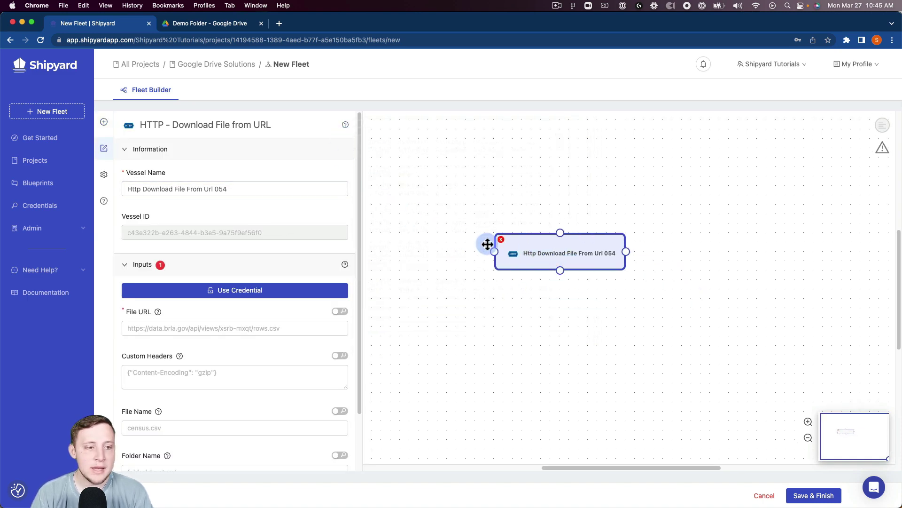
Rename the HTTP vessel to "Http Download File From Url"
{"action": "left_click", "coordinate": [224, 187]}
{"action": "key", "text": "BackSpace"}
{"action": "key", "text": "BackSpace"}
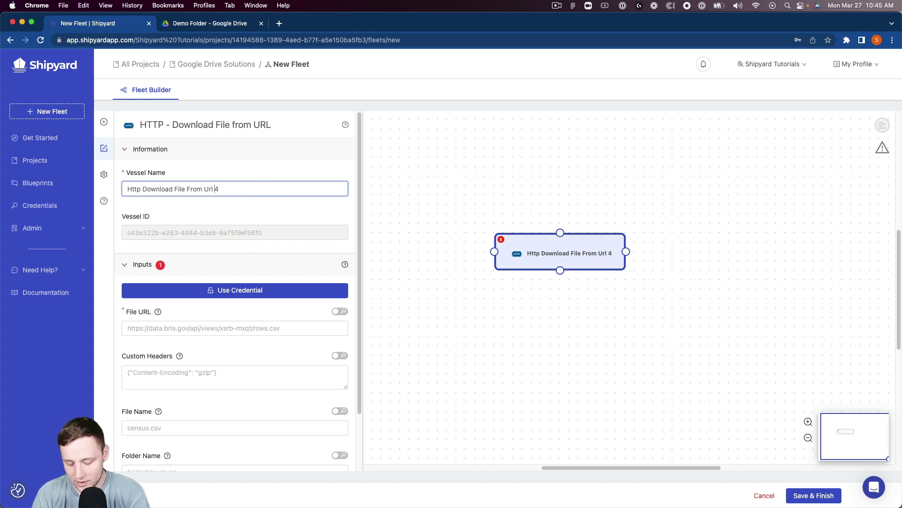
{"action": "key", "text": "BackSpace"}
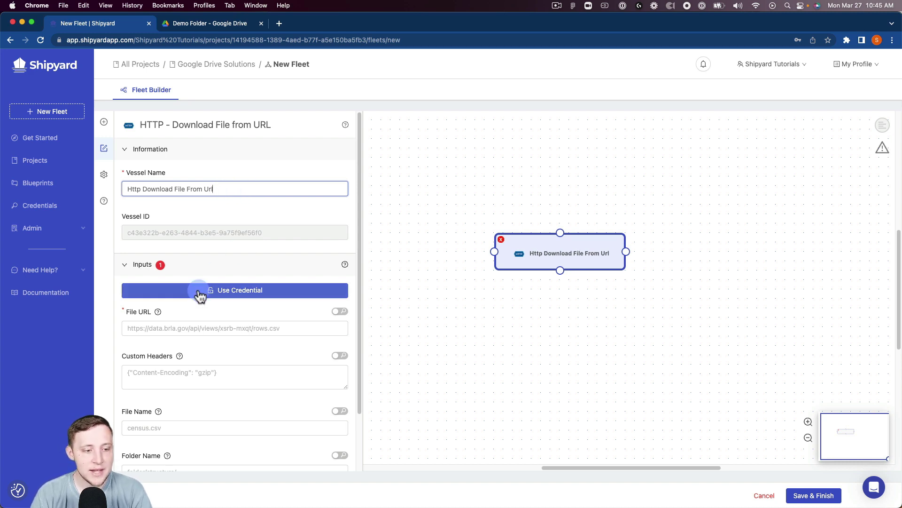
{"action": "left_click", "coordinate": [167, 328]}
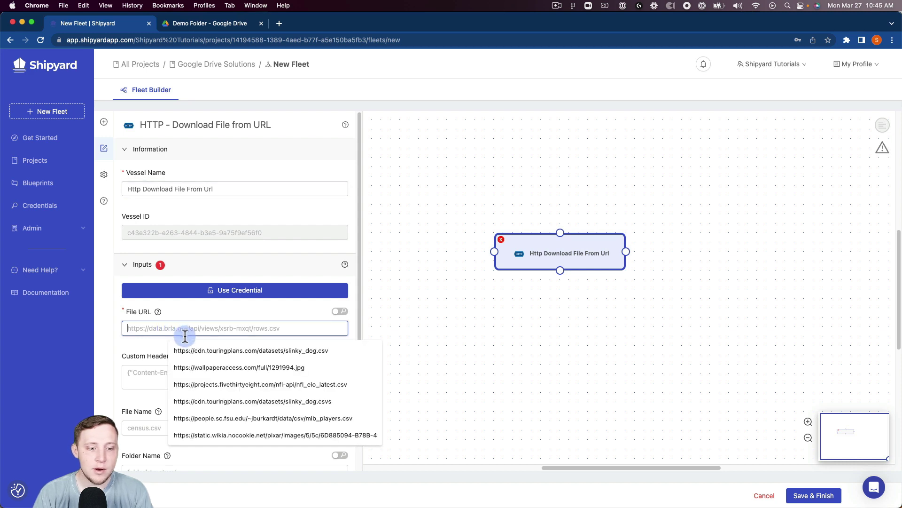
{"action": "left_click", "coordinate": [222, 352]}
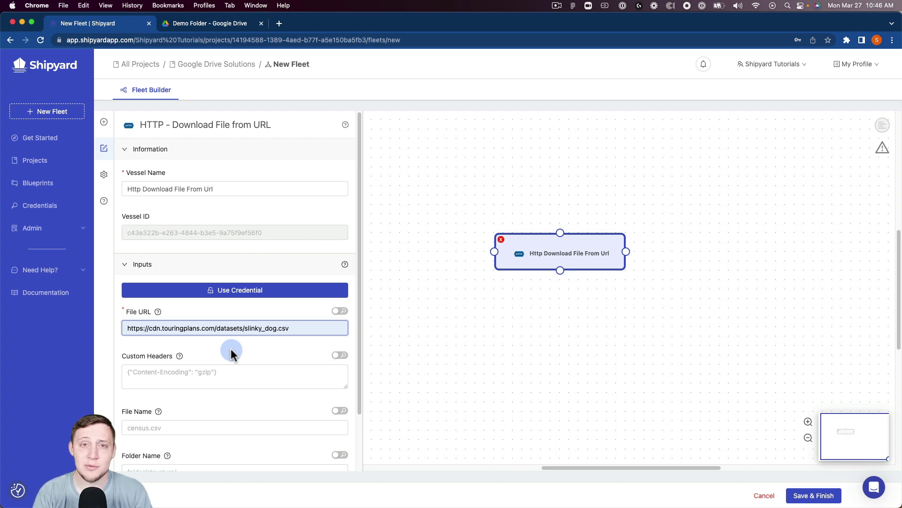
{"action": "scroll", "coordinate": [204, 389], "scroll_direction": "down", "scroll_amount": 1}
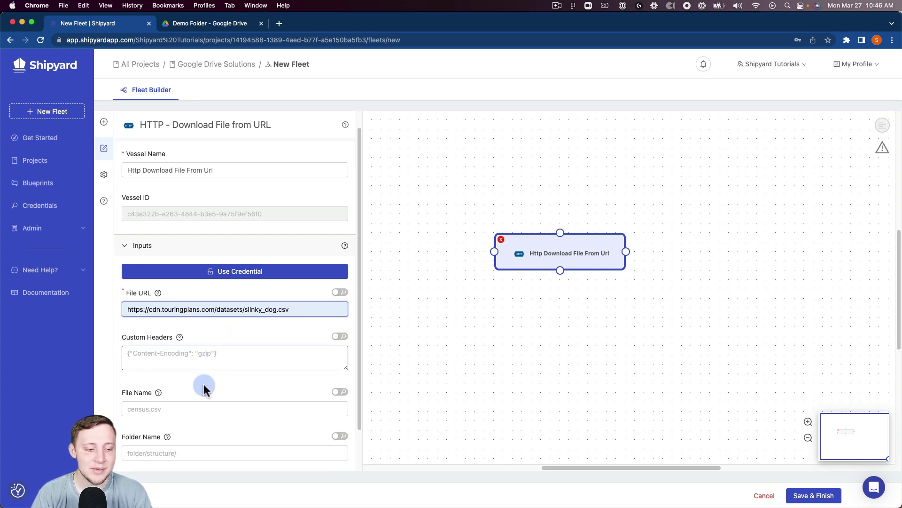
{"action": "left_click", "coordinate": [182, 407]}
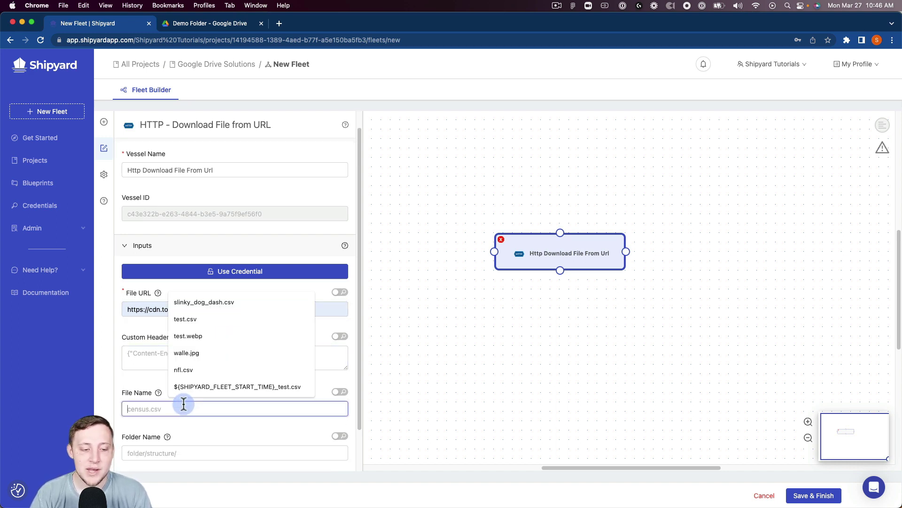
{"action": "left_click", "coordinate": [182, 311]}
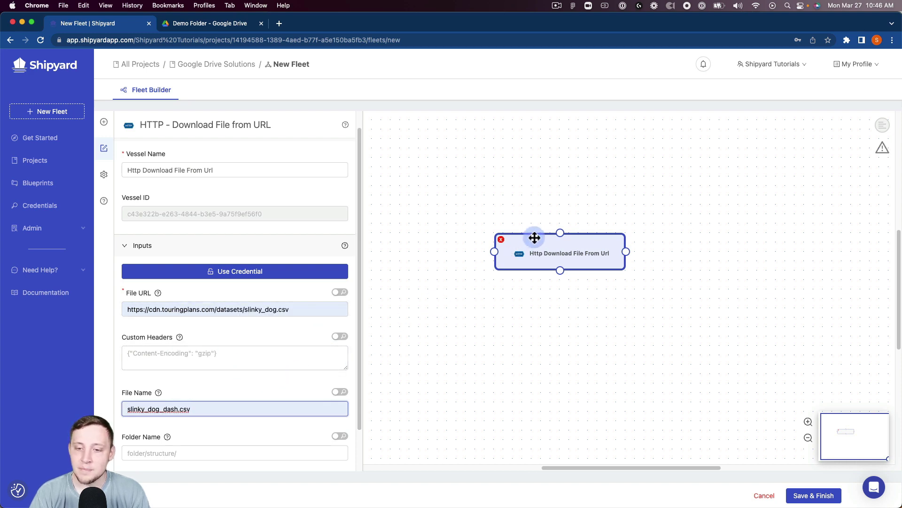
Add a Google Drive Upload Files vessel and connect it after the HTTP download vessel, moving the latter aside to make room
{"action": "left_click_drag", "start_coordinate": [534, 238], "coordinate": [449, 219]}
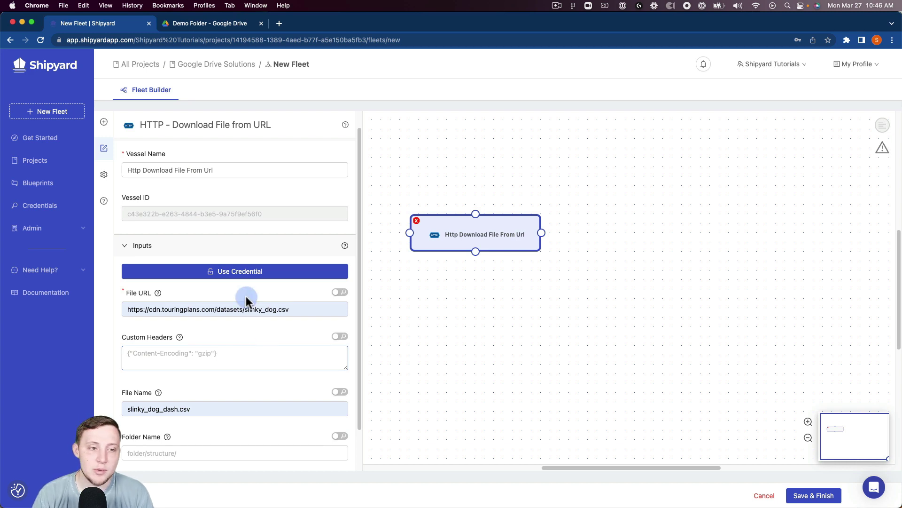
{"action": "left_click", "coordinate": [104, 122]}
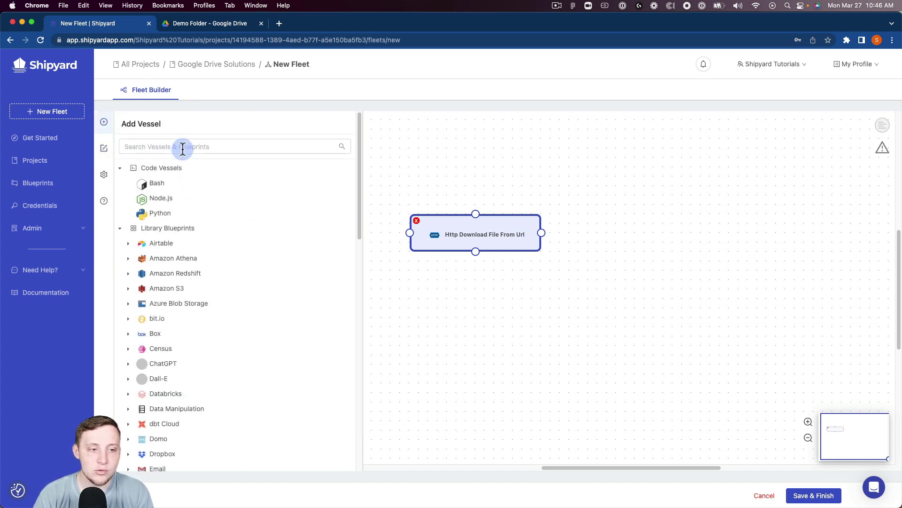
{"action": "left_click", "coordinate": [186, 148]}
{"action": "type", "text": "google dr"}
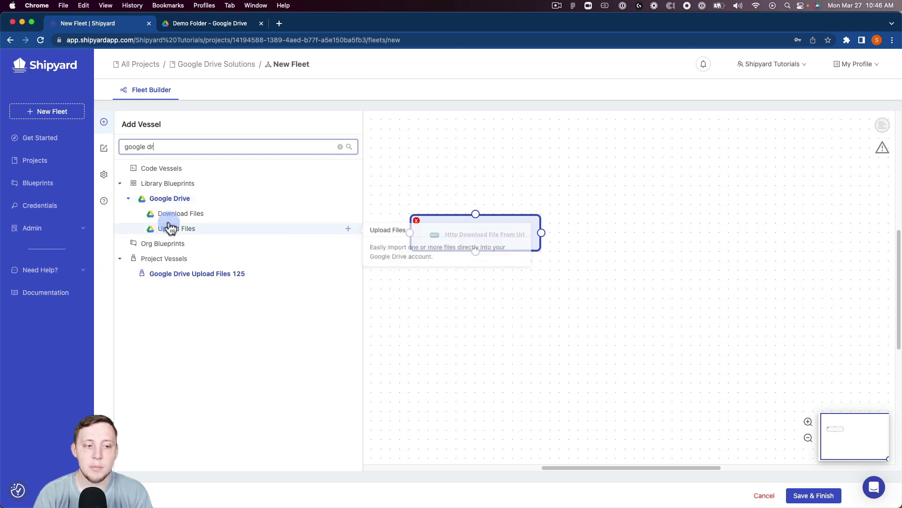
{"action": "left_click", "coordinate": [173, 228]}
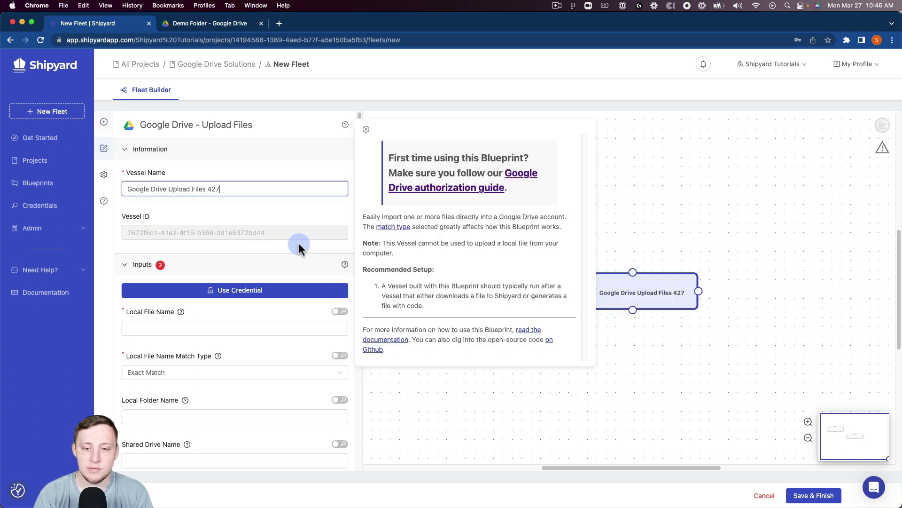
{"action": "left_click", "coordinate": [366, 129]}
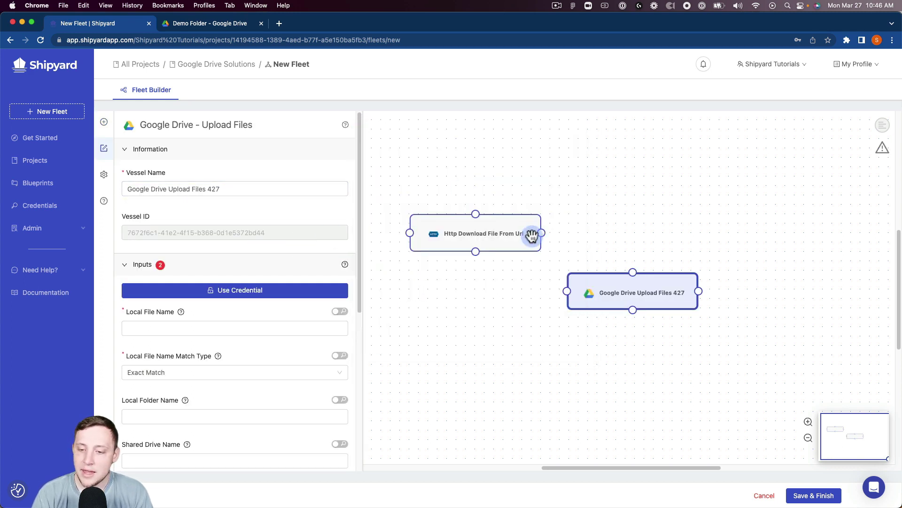
{"action": "left_click_drag", "start_coordinate": [633, 272], "coordinate": [541, 233]}
Rename the Google Drive vessel to "Google Drive Upload Files"
{"action": "left_click", "coordinate": [232, 188]}
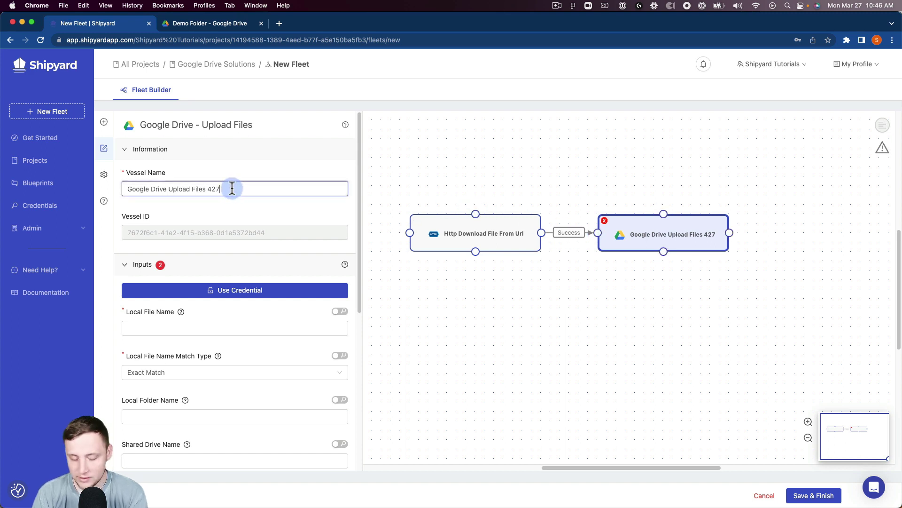
{"action": "key", "text": "BackSpace"}
{"action": "key", "text": "BackSpace"}
{"action": "key", "text": "BackSpace"}
{"action": "key", "text": "BackSpace"}
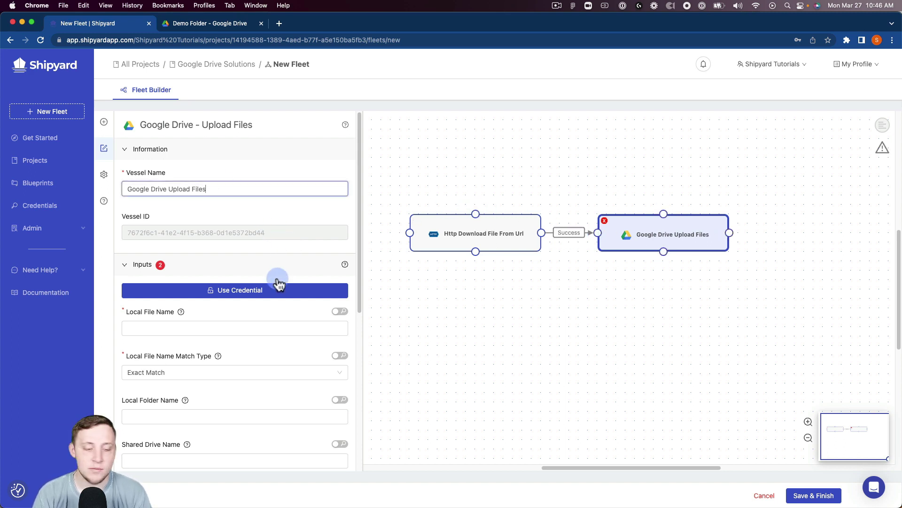
Copy the file name slinky_dog_dash.csv from the HTTP vessel into the Google Drive vessel's local file name
{"action": "left_click", "coordinate": [225, 329]}
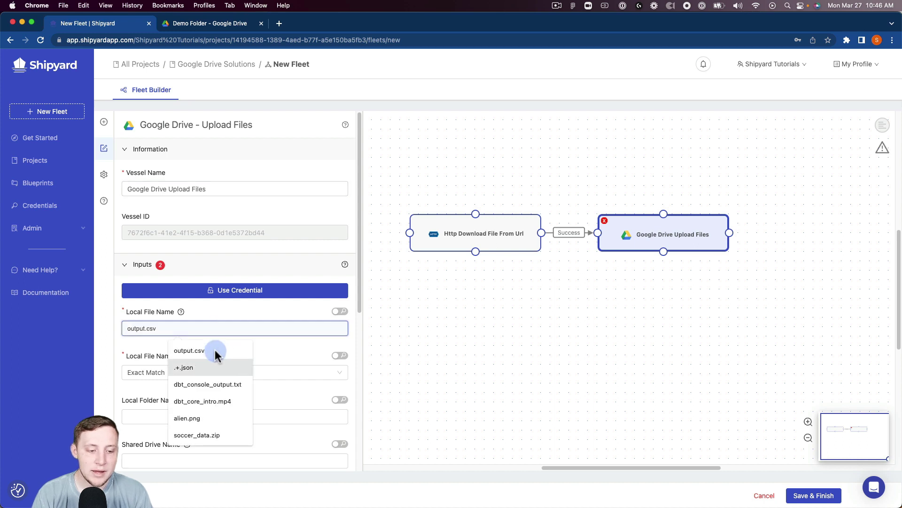
{"action": "left_click", "coordinate": [432, 244]}
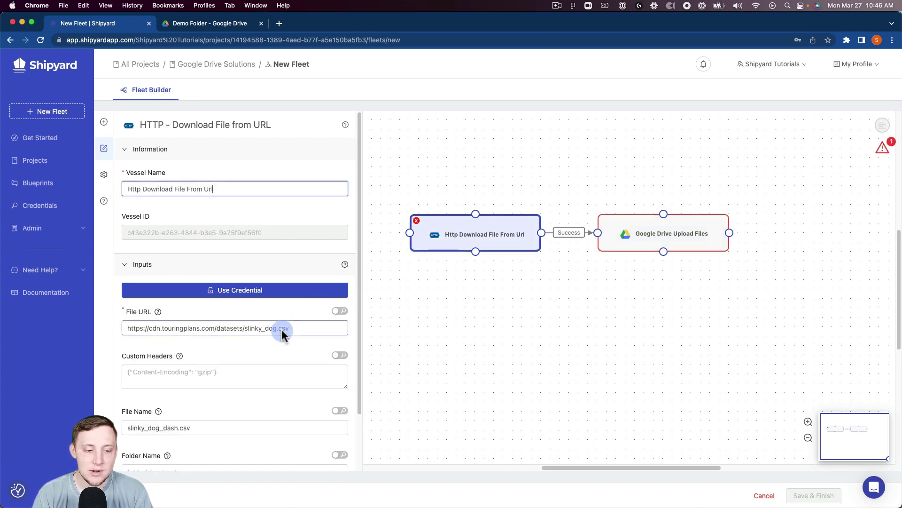
{"action": "double_click", "coordinate": [181, 425]}
{"action": "key", "text": "super+a"}
{"action": "key", "text": "super+c"}
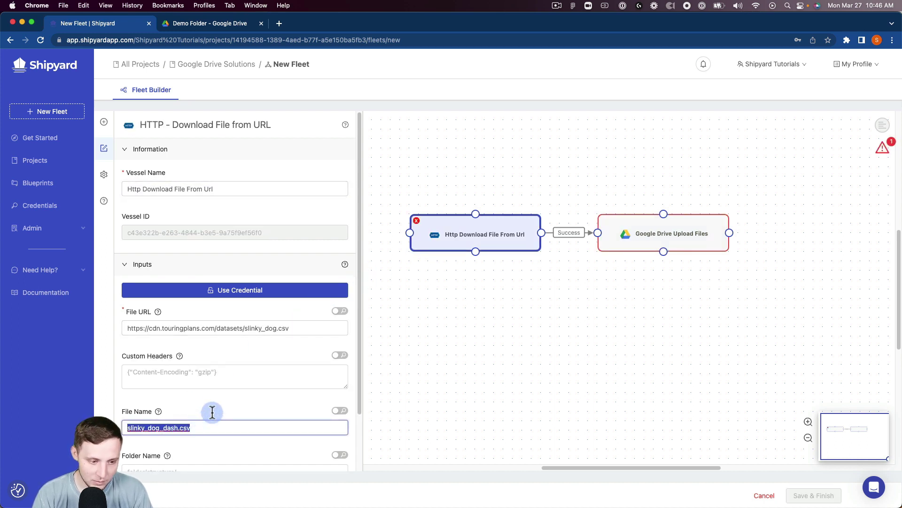
{"action": "left_click", "coordinate": [637, 233]}
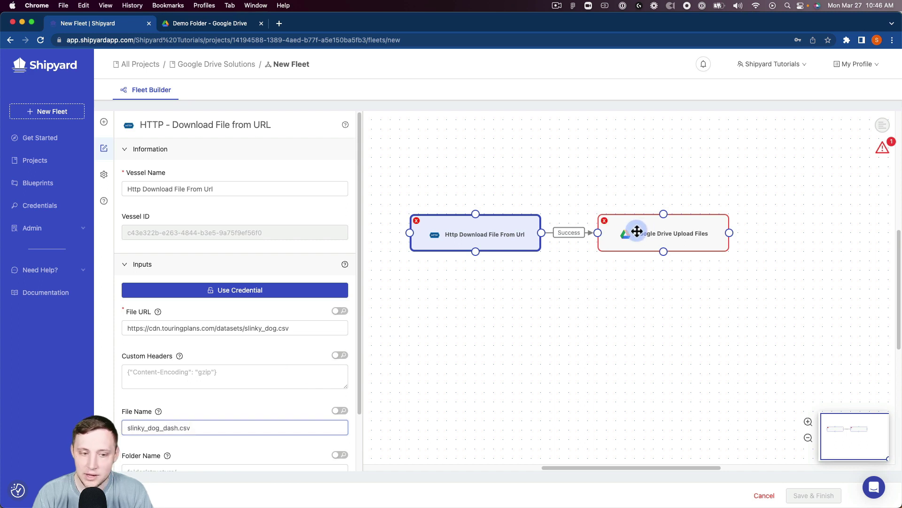
{"action": "left_click", "coordinate": [306, 329]}
{"action": "key", "text": "super+v"}
Set the upload vessel's Google Drive folder name to Demo Folder
{"action": "scroll", "coordinate": [241, 350], "scroll_direction": "down", "scroll_amount": 2}
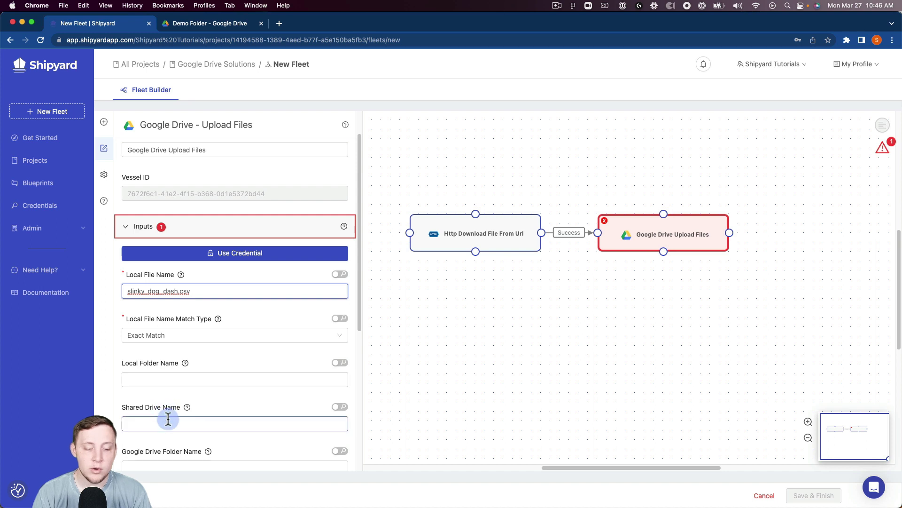
{"action": "scroll", "coordinate": [167, 419], "scroll_direction": "down", "scroll_amount": 4}
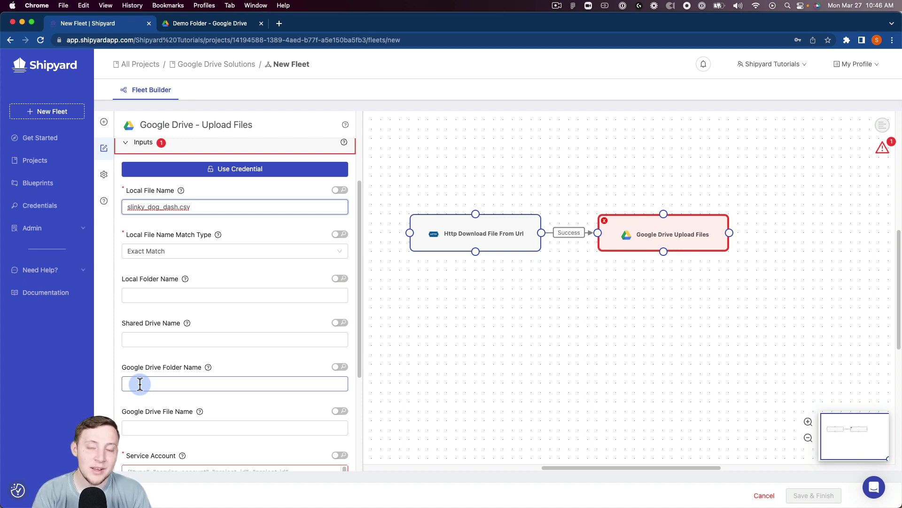
{"action": "left_click", "coordinate": [140, 384]}
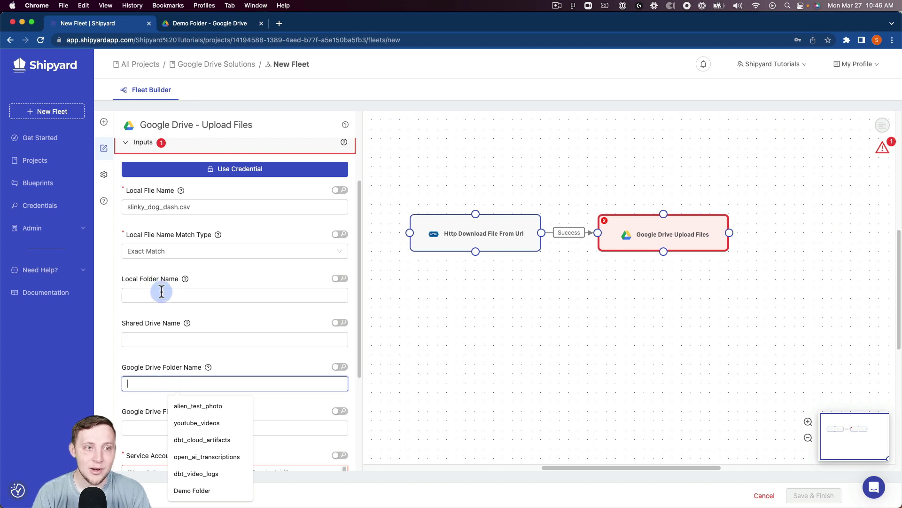
{"action": "left_click", "coordinate": [195, 488]}
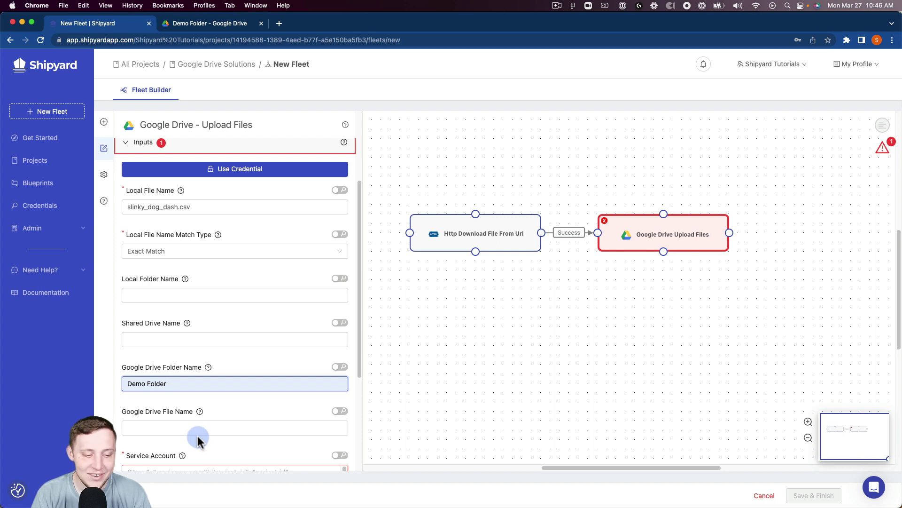
Fill the upload vessel's service account from the stored Google Drive credential Demo Creds
{"action": "scroll", "coordinate": [195, 430], "scroll_direction": "down", "scroll_amount": 2}
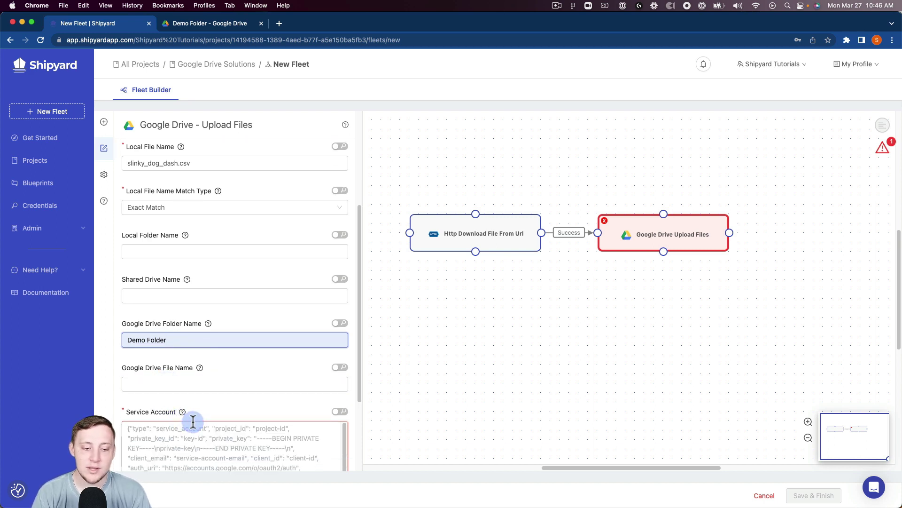
{"action": "scroll", "coordinate": [226, 414], "scroll_direction": "up", "scroll_amount": 5}
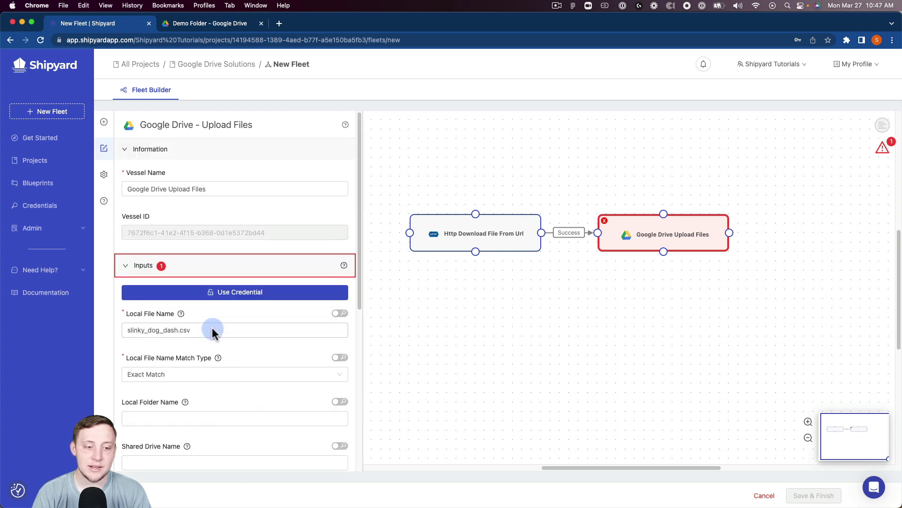
{"action": "left_click", "coordinate": [217, 296]}
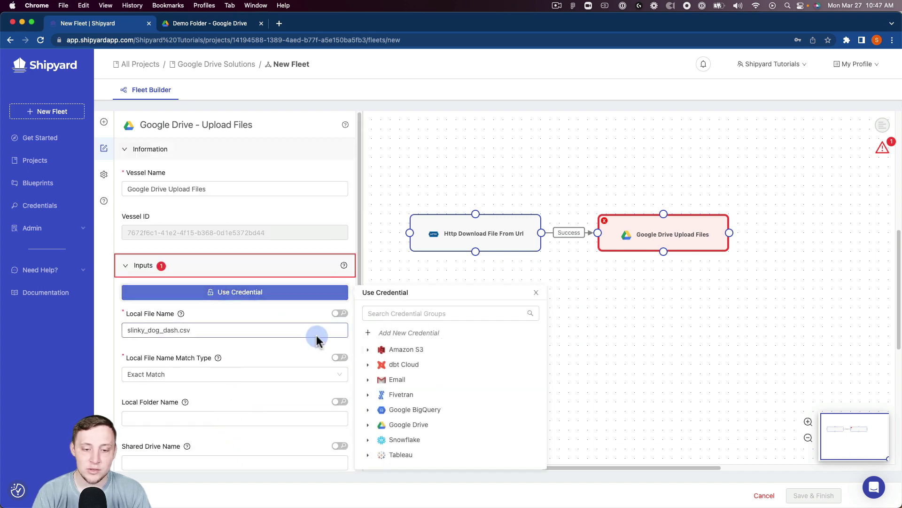
{"action": "left_click", "coordinate": [404, 425]}
{"action": "left_click", "coordinate": [409, 440]}
{"action": "scroll", "coordinate": [301, 390], "scroll_direction": "down", "scroll_amount": 5}
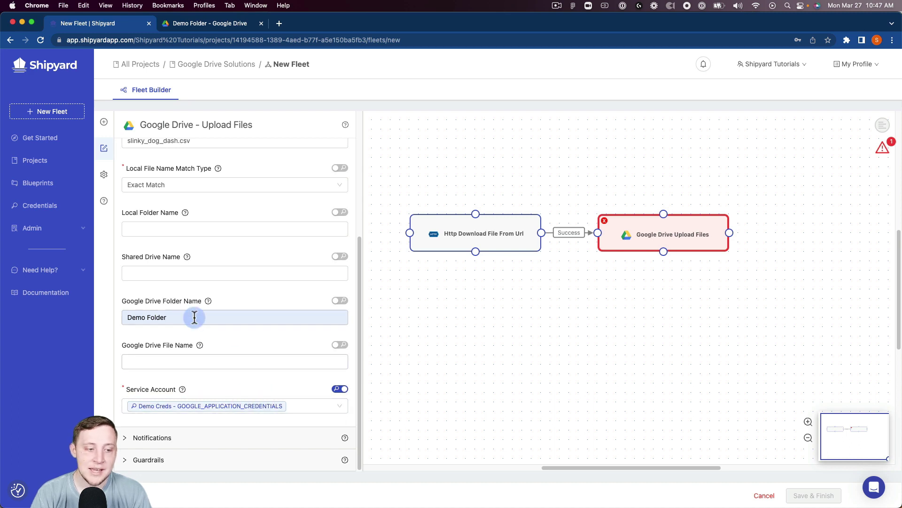
Rename the fleet to "HTTP -> Google Drive" in the fleet settings
{"action": "left_click", "coordinate": [115, 181]}
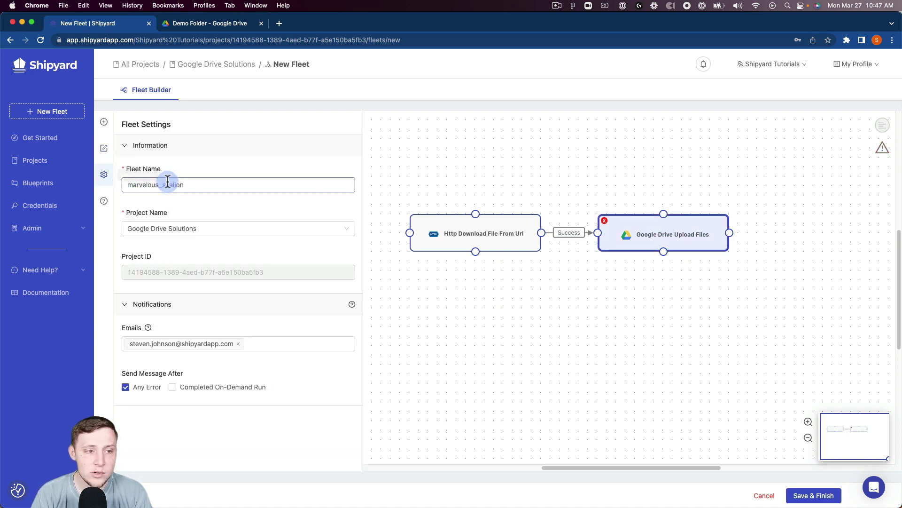
{"action": "double_click", "coordinate": [192, 186]}
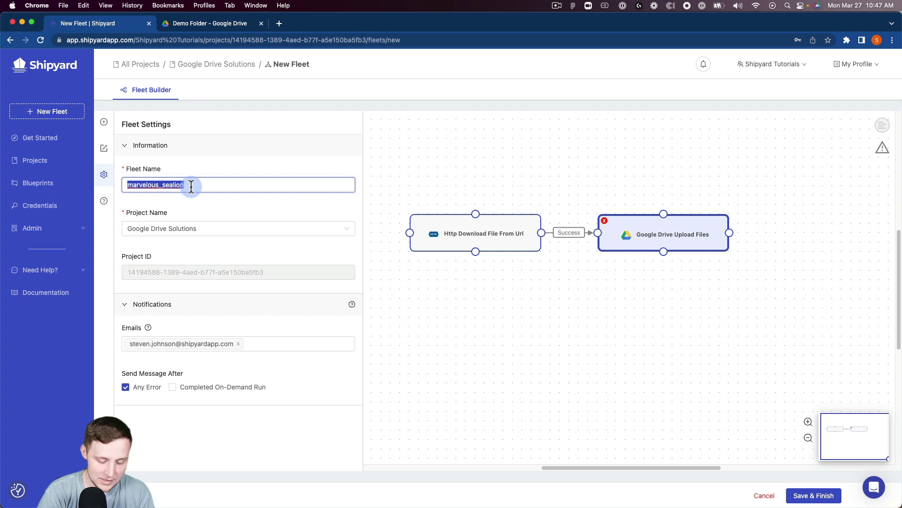
{"action": "type", "text": "HTTP -> "}
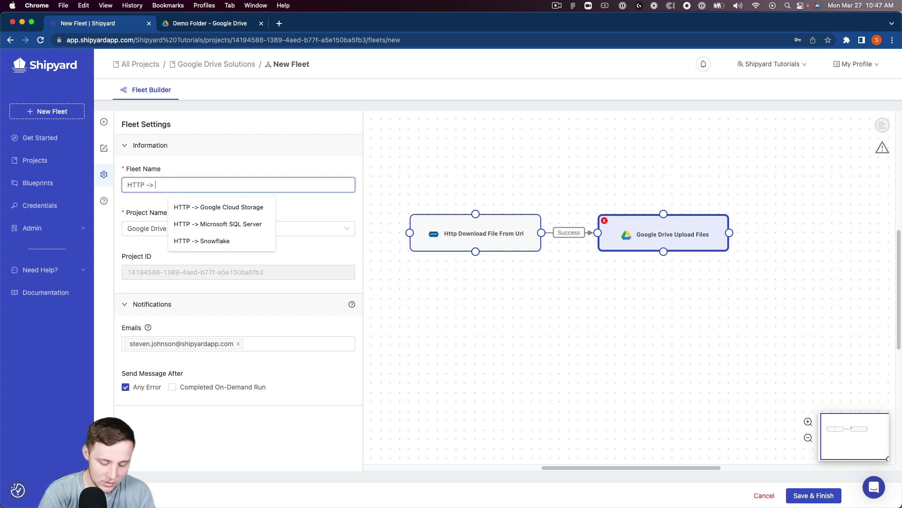
{"action": "type", "text": "Google "}
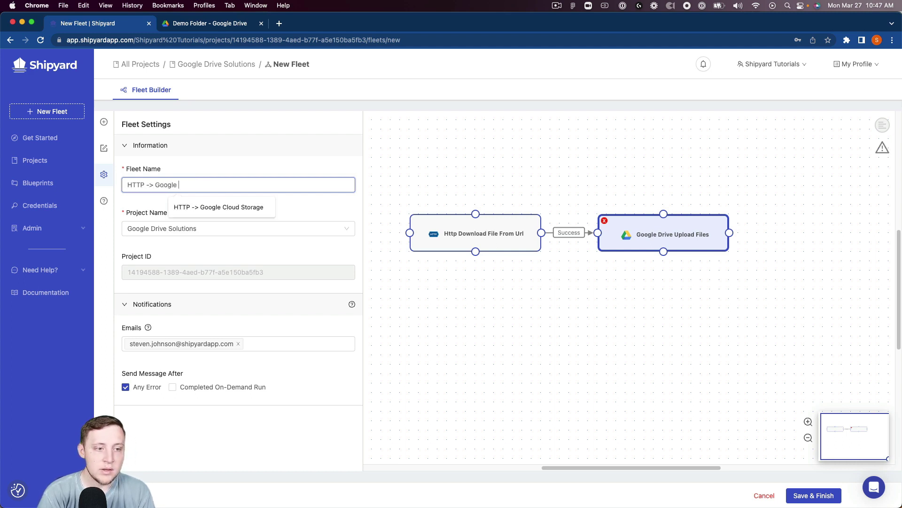
{"action": "type", "text": "Drive"}
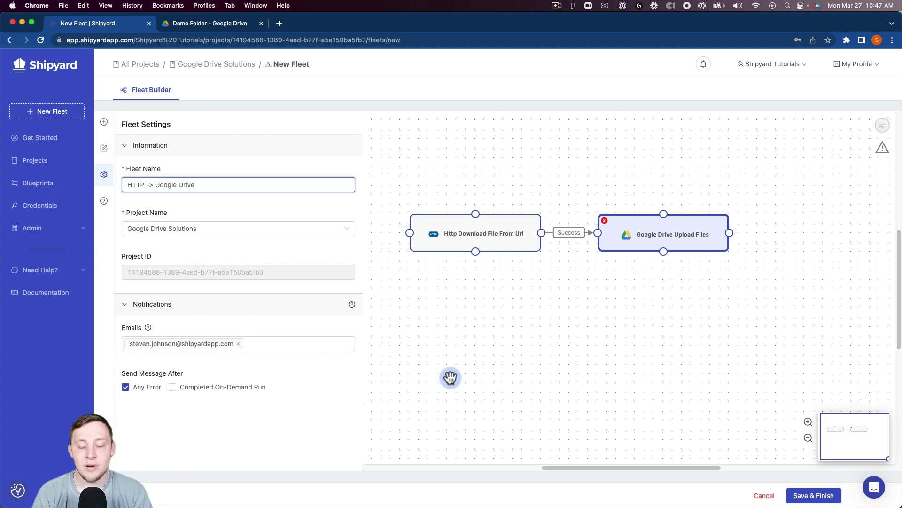
Save the finished fleet and run it on demand, checking the vessel list in its fleet log
{"action": "left_click", "coordinate": [797, 499]}
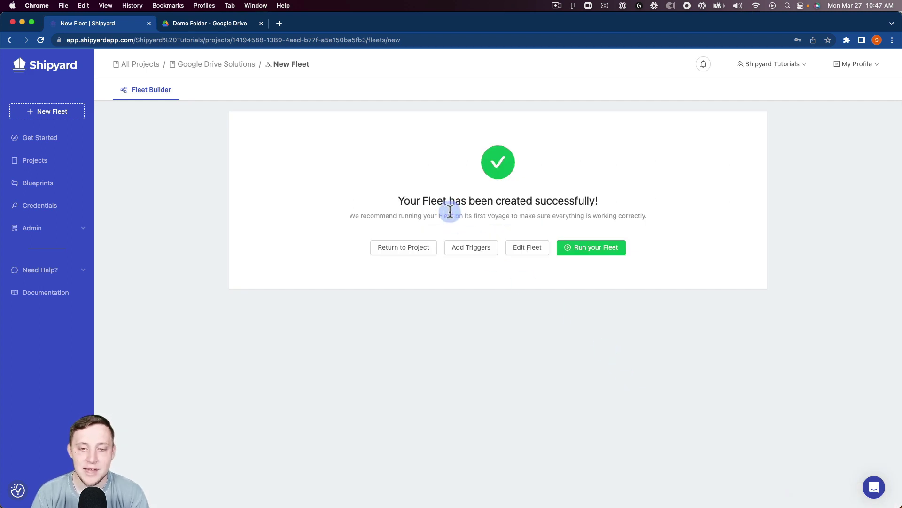
{"action": "left_click", "coordinate": [623, 252]}
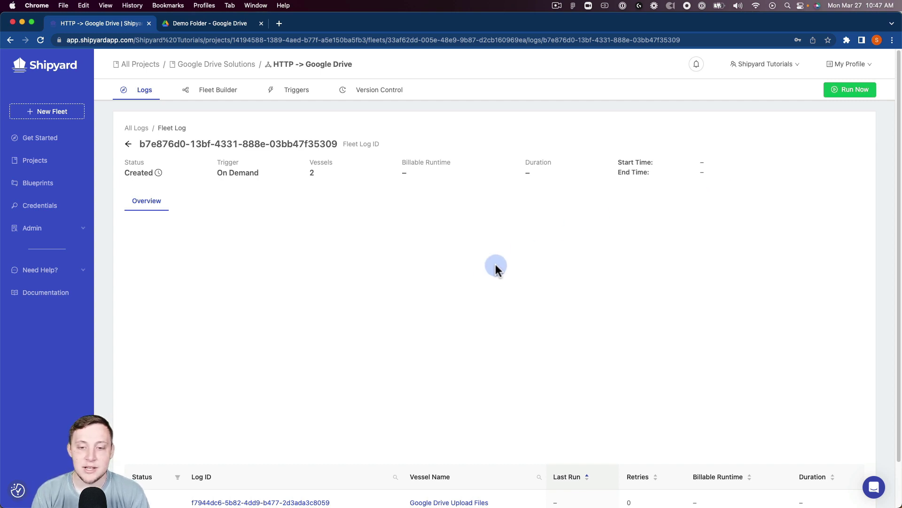
{"action": "scroll", "coordinate": [437, 376], "scroll_direction": "down", "scroll_amount": 2}
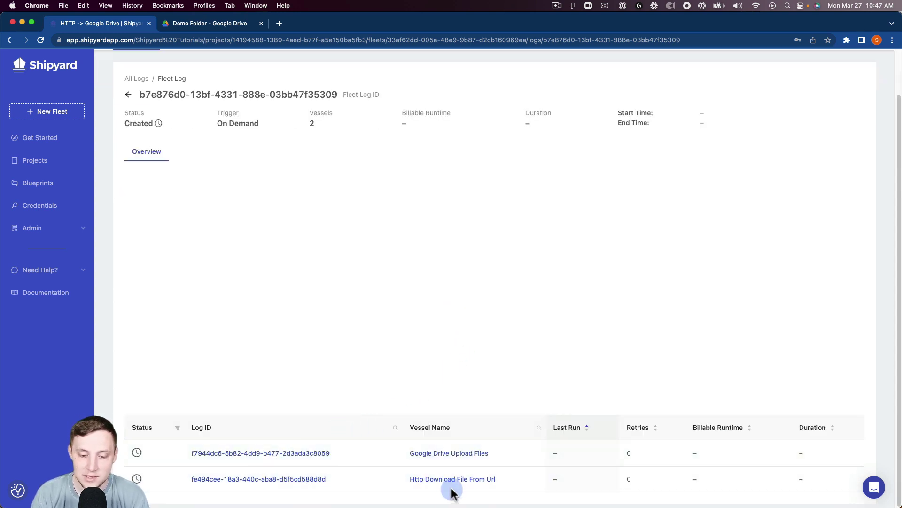
{"action": "scroll", "coordinate": [398, 455], "scroll_direction": "up", "scroll_amount": 2}
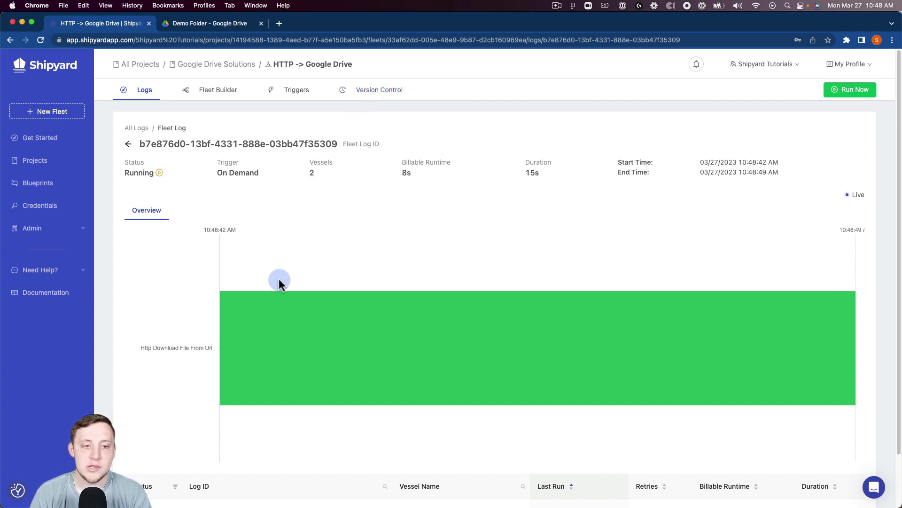
Examine the output log of the Http Download File From Url vessel and return to the fleet log overview to check the upload vessel
{"action": "mouse_move", "coordinate": [327, 291]}
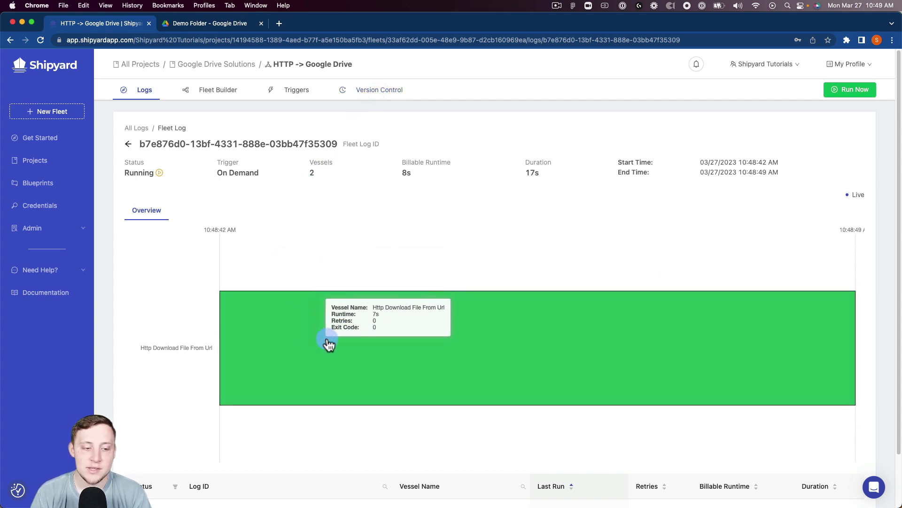
{"action": "left_click", "coordinate": [303, 337]}
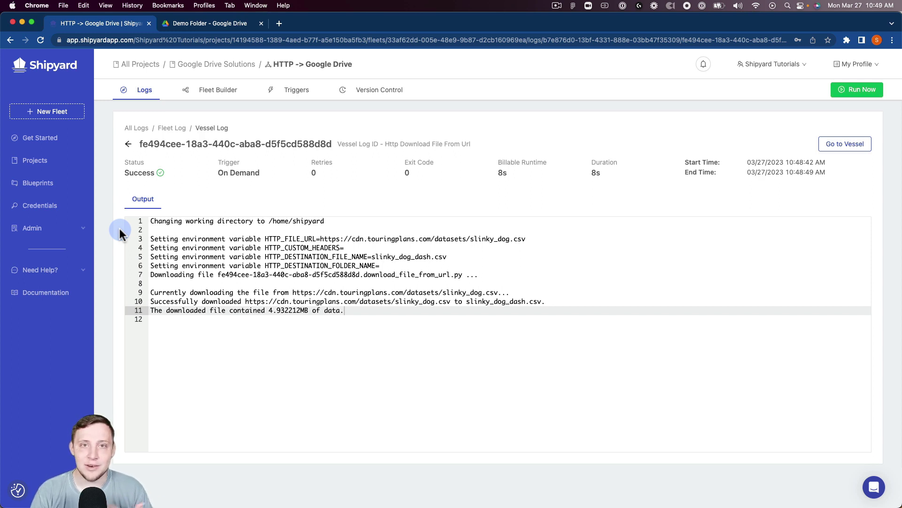
{"action": "left_click", "coordinate": [128, 146]}
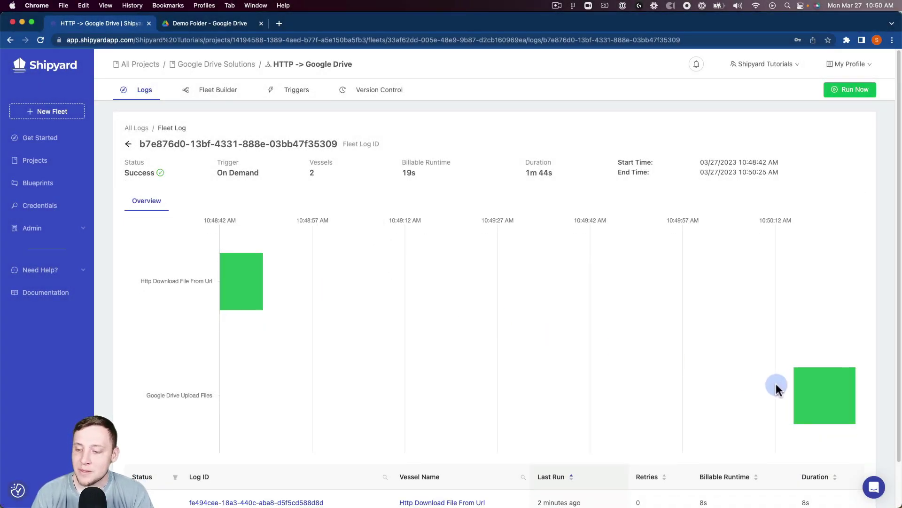
{"action": "mouse_move", "coordinate": [796, 383]}
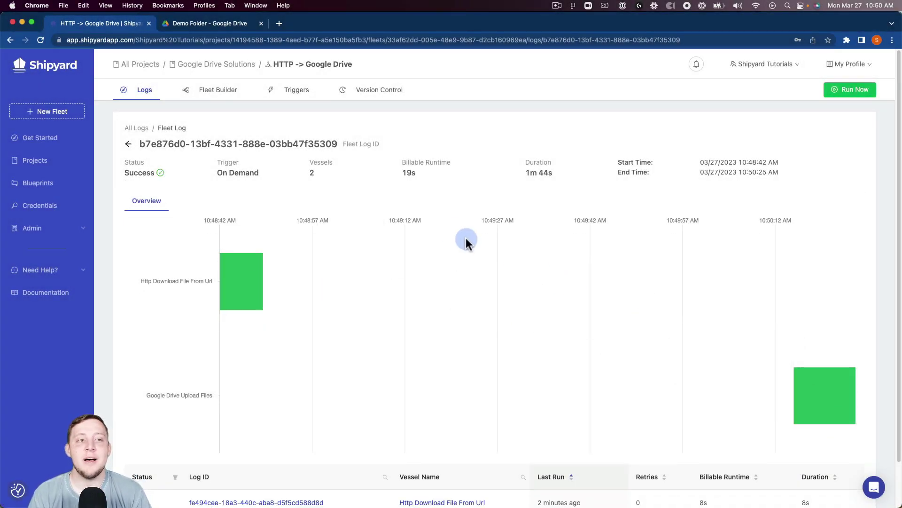
Switch to Google Drive and check the size of slinky_dog_dash.csv in Demo Folder
{"action": "left_click", "coordinate": [185, 23]}
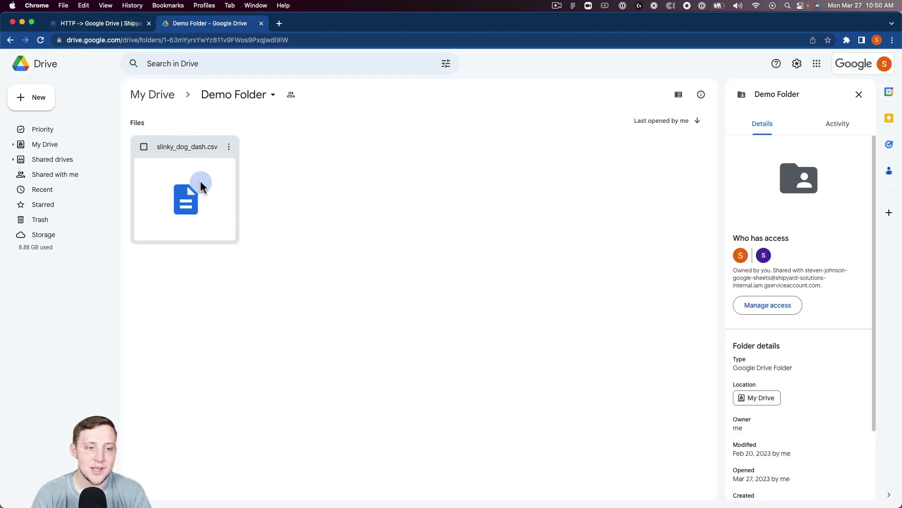
{"action": "left_click", "coordinate": [196, 183]}
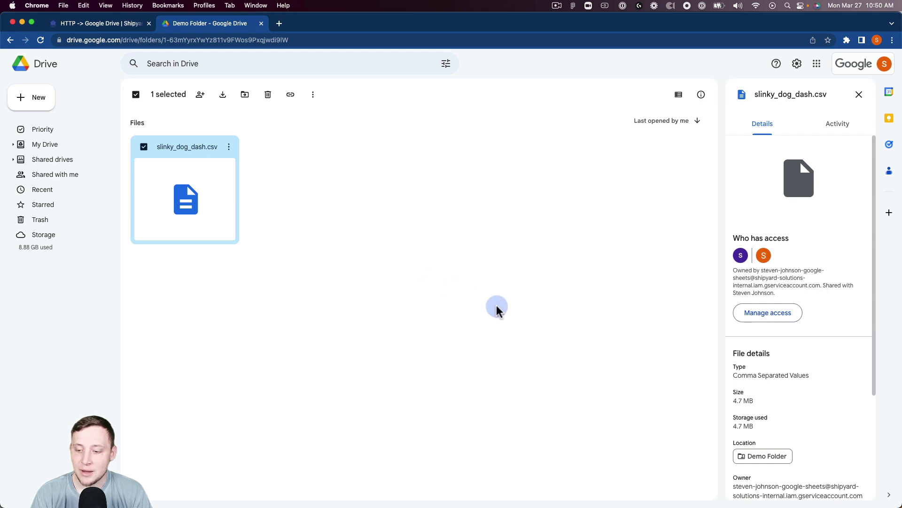
{"action": "triple_click", "coordinate": [746, 405]}
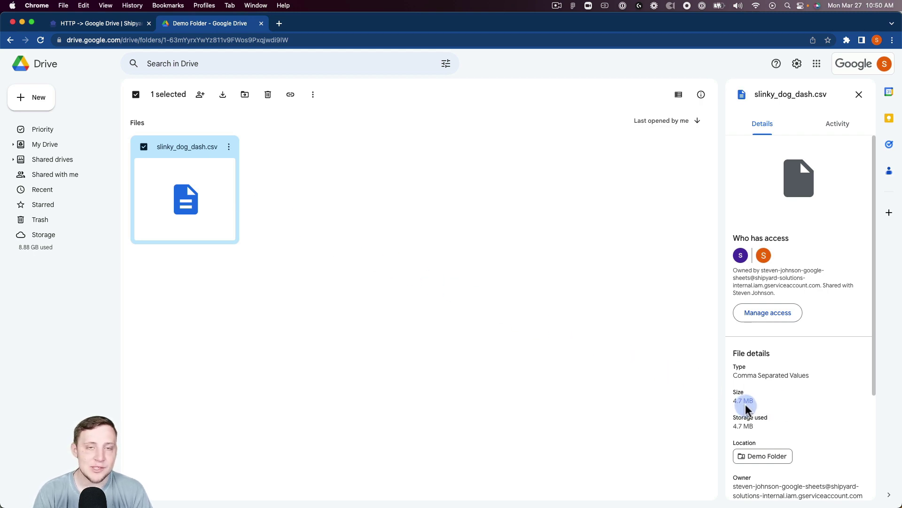